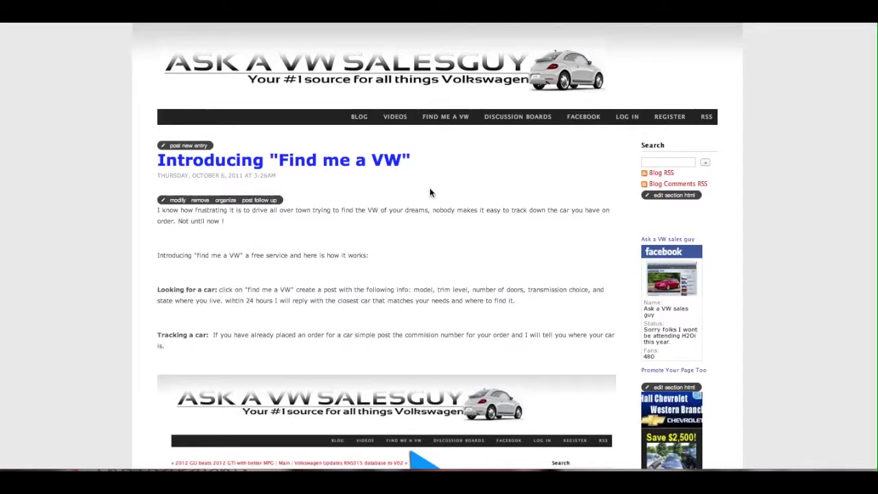
# Go to FIND ME A VW from the top navigation bar.
pyautogui.click(453, 121)
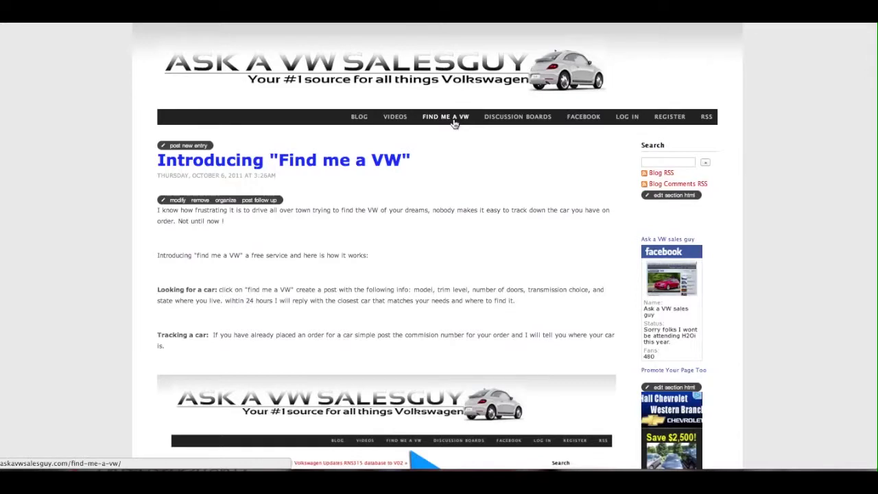
# Load the Find me a VW discussion board and start a new post.
pyautogui.click(454, 122)
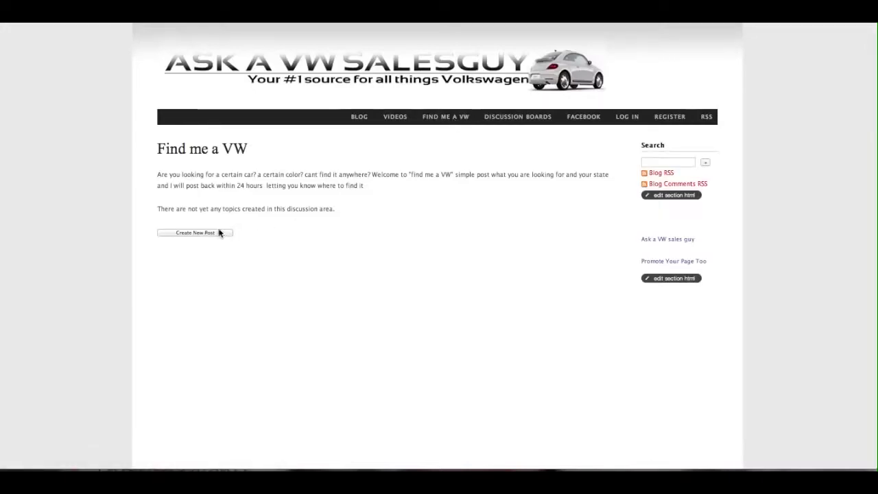
pyautogui.click(216, 233)
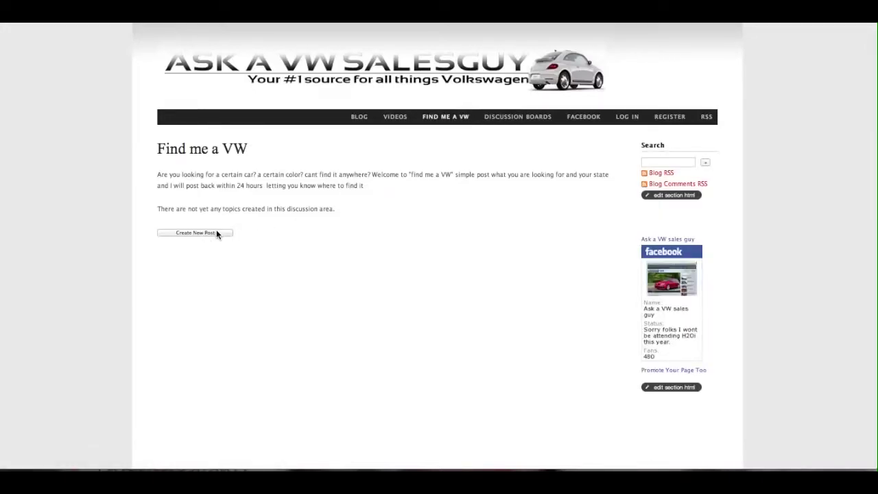
# Title the new thread '2012 GTI'.
pyautogui.click(199, 296)
pyautogui.write('2012')
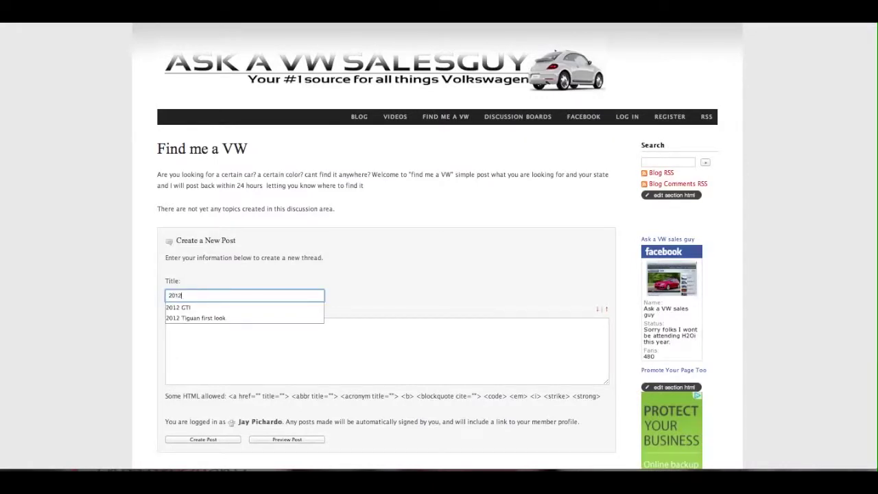
pyautogui.click(192, 307)
# Write the post body listing 2012, GTI, candy white, DSG, Sunroof and NAV, VA.
pyautogui.click(196, 341)
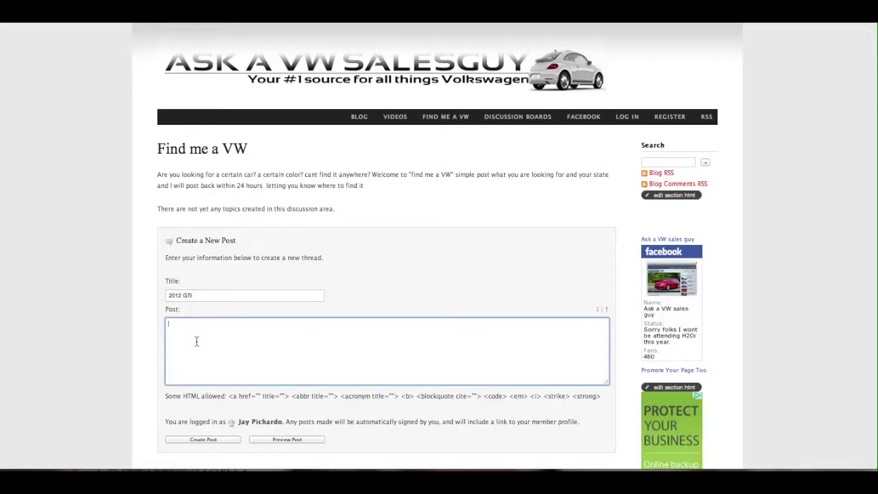
pyautogui.write('2012')
pyautogui.press('Return')
pyautogui.write('GTI')
pyautogui.press('Return')
pyautogui.write('candy white')
pyautogui.press('Return')
pyautogui.write('DSG')
pyautogui.press('Return')
pyautogui.press('Return')
pyautogui.write('Sunroof and NAvV')
pyautogui.press('Return')
pyautogui.press('Return')
pyautogui.write('VA')
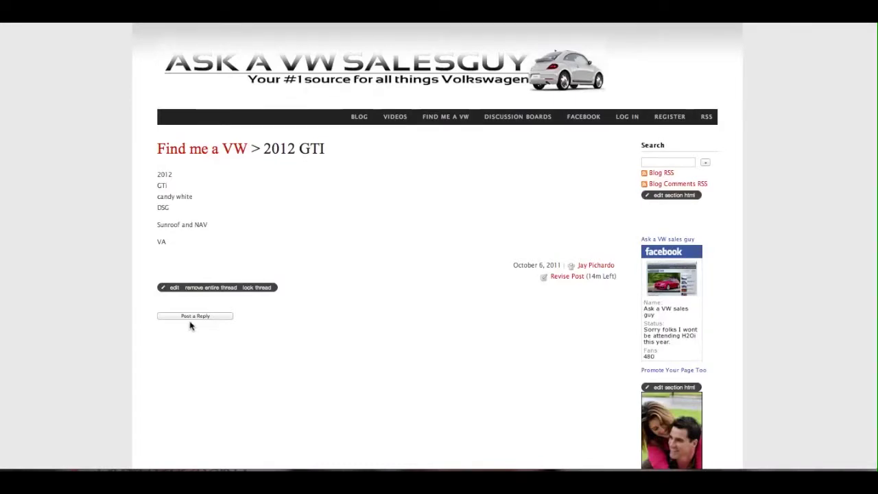
# Reply to the 2012 GTI thread with 'Souther VW in chesapeake VA has one'.
pyautogui.click(192, 317)
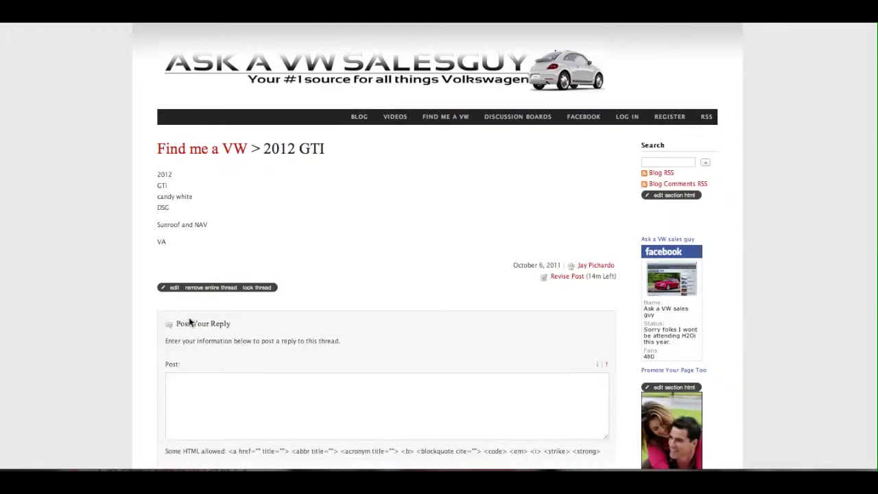
pyautogui.scroll(-1, 195, 376)
pyautogui.click(194, 375)
pyautogui.write('Southern')
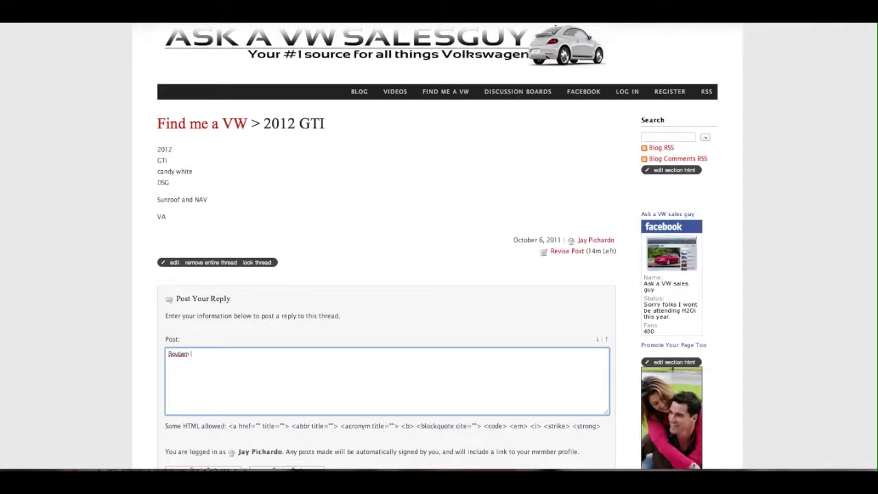
pyautogui.press('BackSpace')
pyautogui.press('BackSpace')
pyautogui.press('BackSpace')
pyautogui.press('BackSpace')
pyautogui.press('BackSpace')
pyautogui.press('BackSpace')
pyautogui.write('ther VW in cheaspek')
pyautogui.press('BackSpace')
pyautogui.press('BackSpace')
pyautogui.press('BackSpace')
pyautogui.press('BackSpace')
pyautogui.write('ake')
pyautogui.press('BackSpace')
pyautogui.press('BackSpace')
pyautogui.press('BackSpace')
pyautogui.press('BackSpace')
pyautogui.write('apeake VA has one')
pyautogui.scroll(-2, 157, 399)
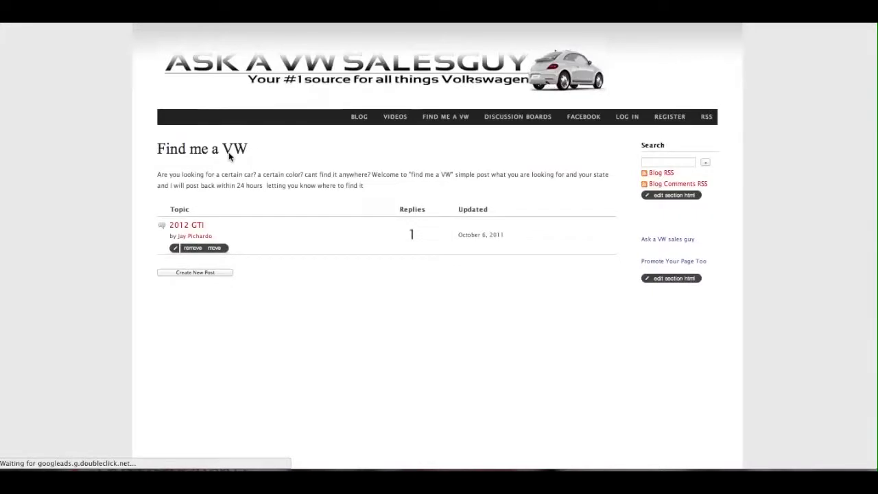
# Start a second new thread titled '2012 GTI'.
pyautogui.click(193, 273)
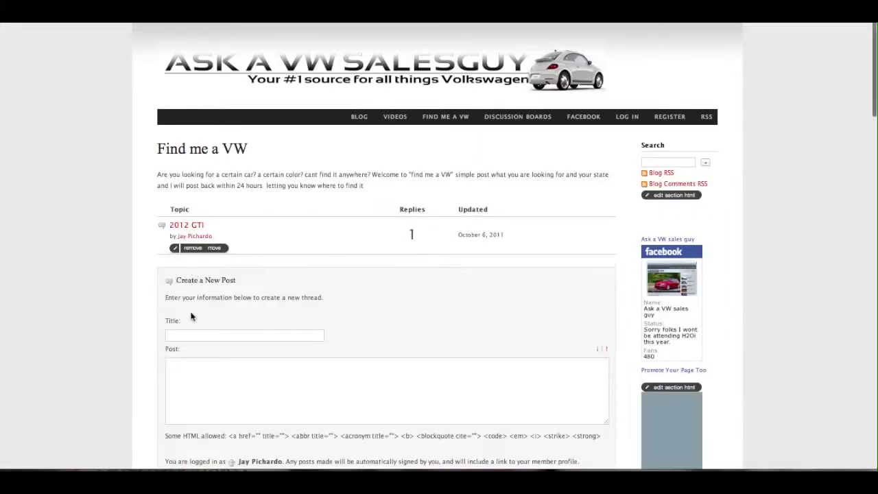
pyautogui.click(185, 333)
pyautogui.write('202')
pyautogui.write('2 ')
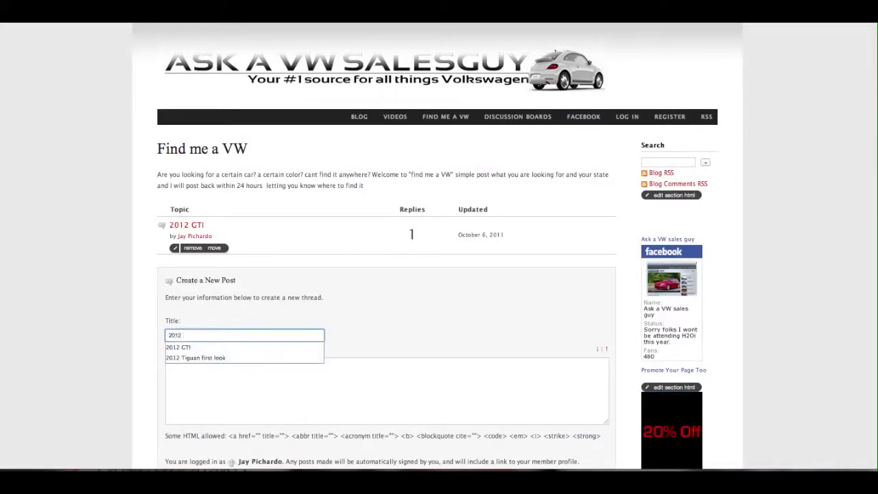
pyautogui.write('GTI')
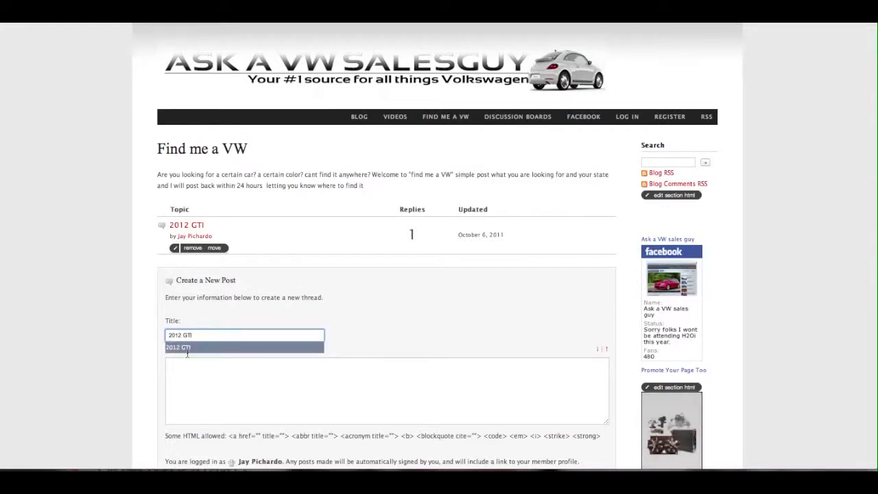
# Enter the car's commission number as the post body and publish the thread.
pyautogui.click(190, 404)
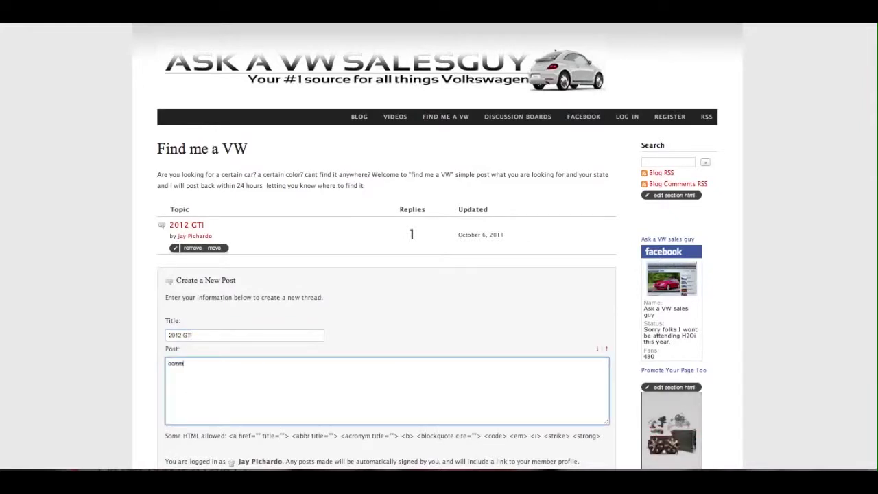
pyautogui.press('BackSpace')
pyautogui.press('BackSpace')
pyautogui.press('BackSpace')
pyautogui.press('BackSpace')
pyautogui.press('BackSpace')
pyautogui.press('BackSpace')
pyautogui.press('BackSpace')
pyautogui.press('BackSpace')
pyautogui.press('BackSpace')
pyautogui.press('BackSpace')
pyautogui.click(105, 430)
pyautogui.scroll(-1, 105, 432)
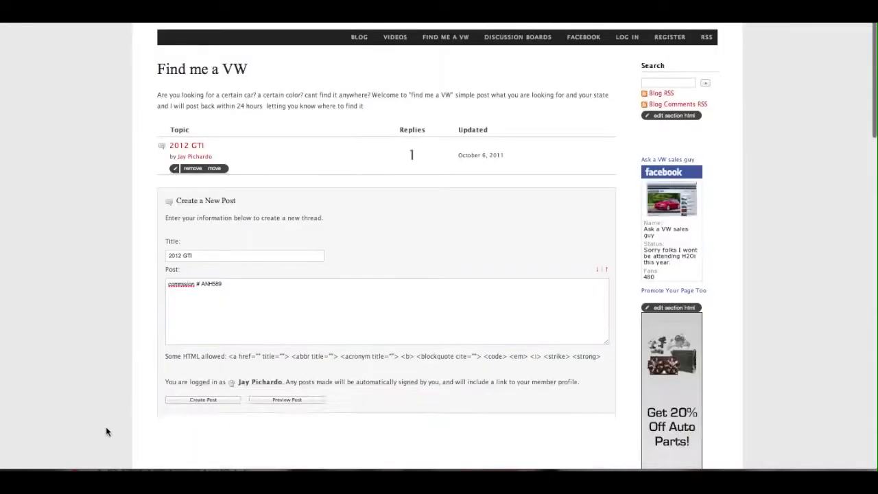
pyautogui.click(174, 404)
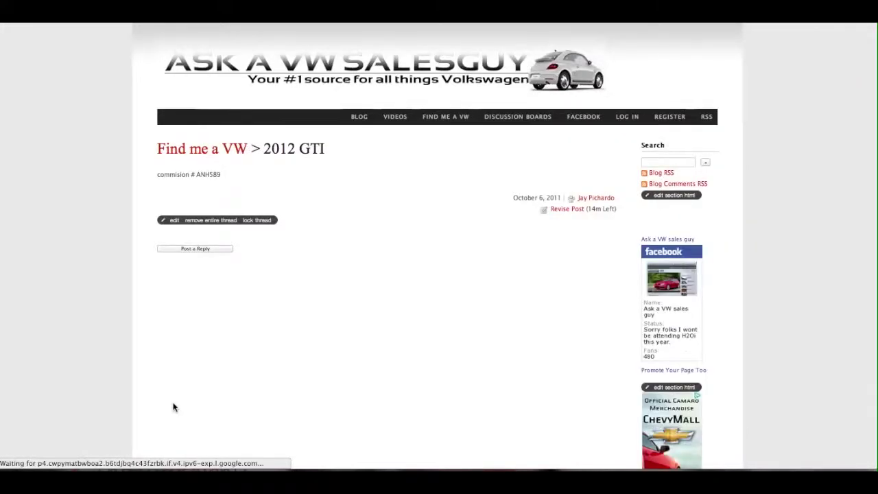
# Reply 'your car is port stock' to the commission-number thread and post it.
pyautogui.click(203, 249)
pyautogui.click(210, 331)
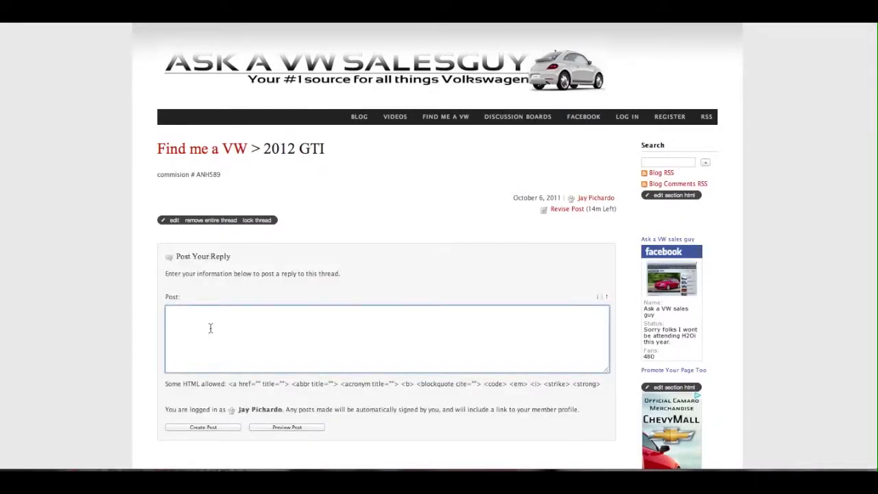
pyautogui.write('your car us')
pyautogui.press('BackSpace')
pyautogui.write('is port')
pyautogui.write(' stc')
pyautogui.write('ck')
pyautogui.click(199, 427)
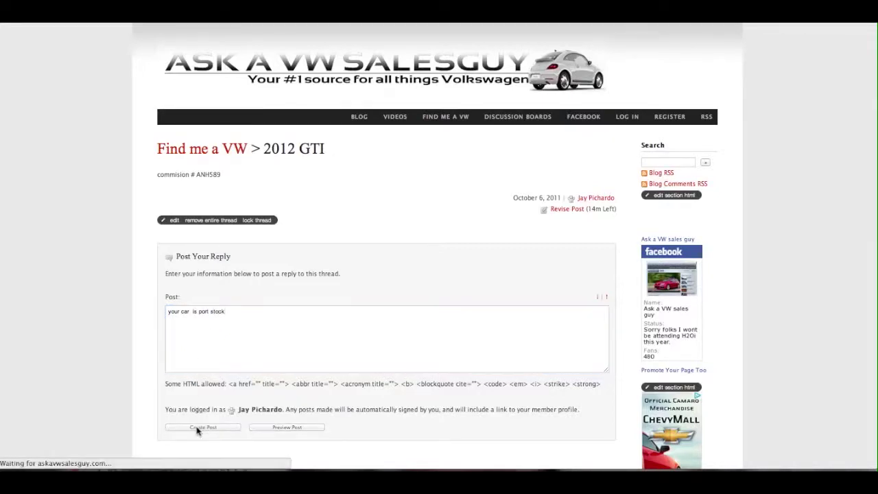